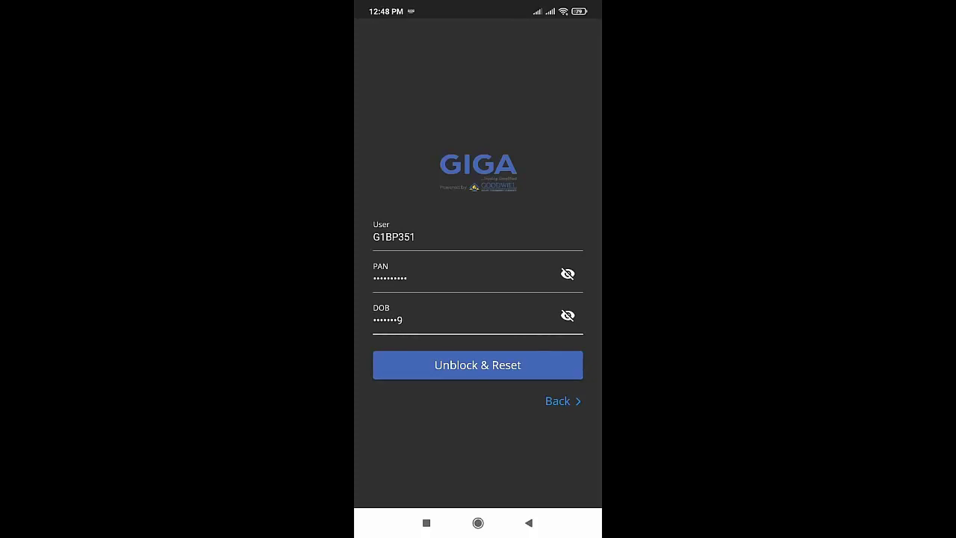
- Submit the Unblock & Reset request for the account
{"action": "left_click", "coordinate": [478, 365]}
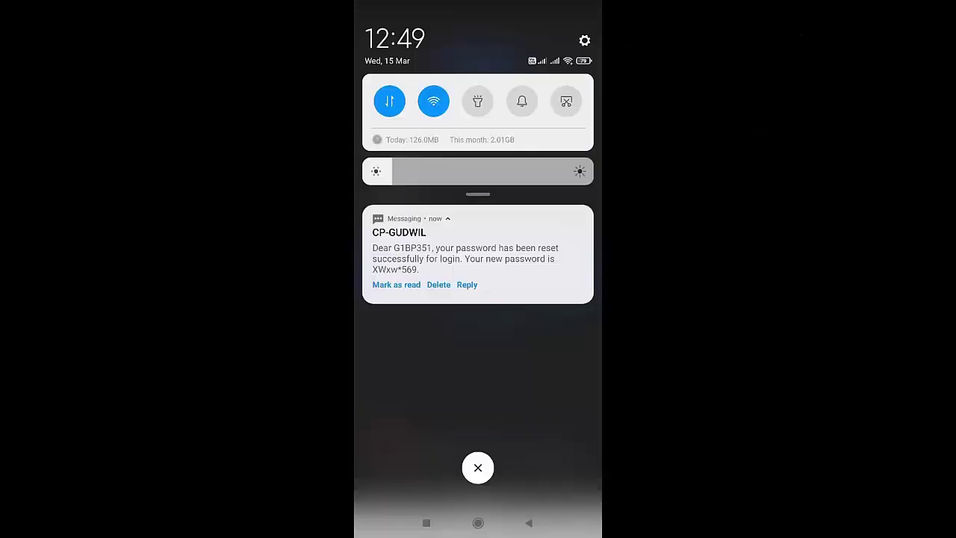
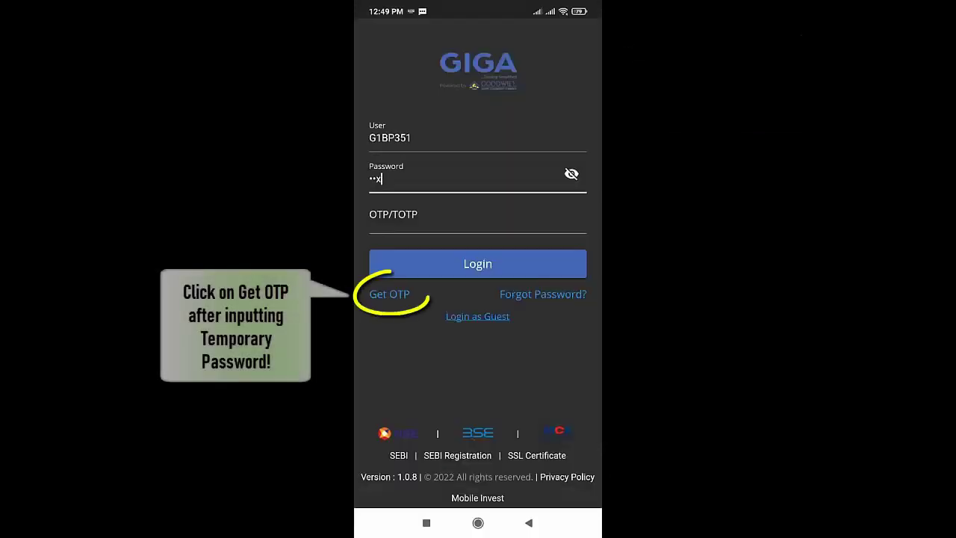
- Log in using the texted temporary password and the OTP copied from the SMS
{"action": "left_click", "coordinate": [389, 294]}
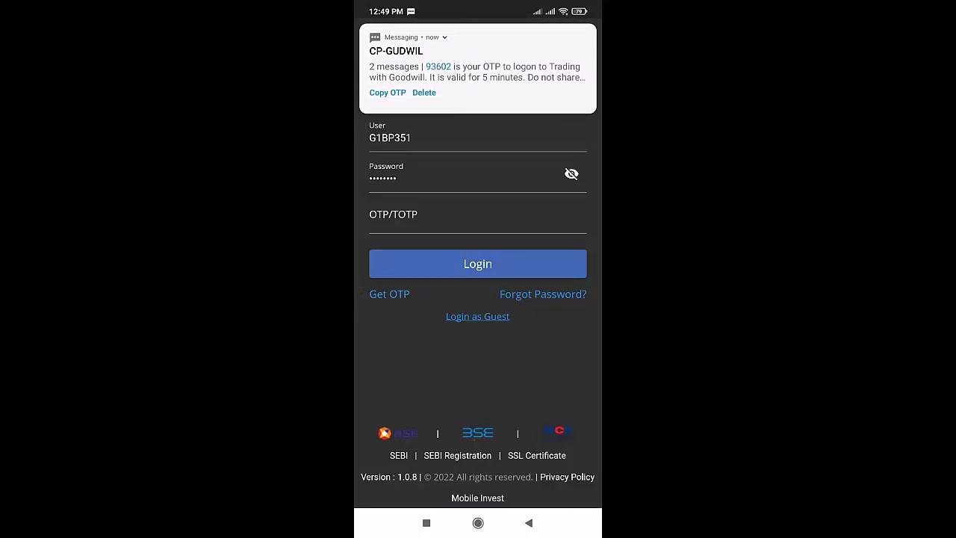
{"action": "left_click", "coordinate": [387, 92]}
{"action": "left_click", "coordinate": [449, 217]}
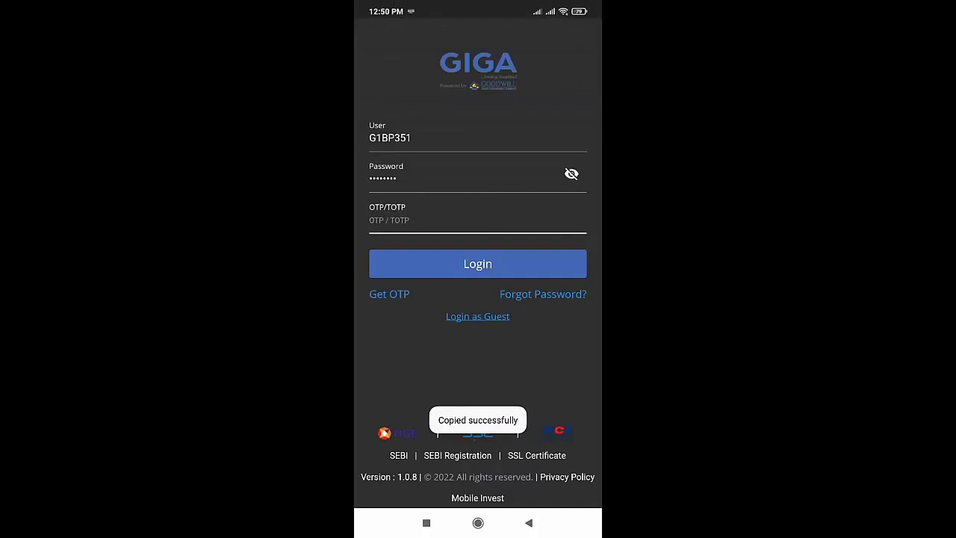
{"action": "left_click", "coordinate": [370, 224]}
{"action": "left_click", "coordinate": [380, 193]}
{"action": "left_click", "coordinate": [479, 264]}
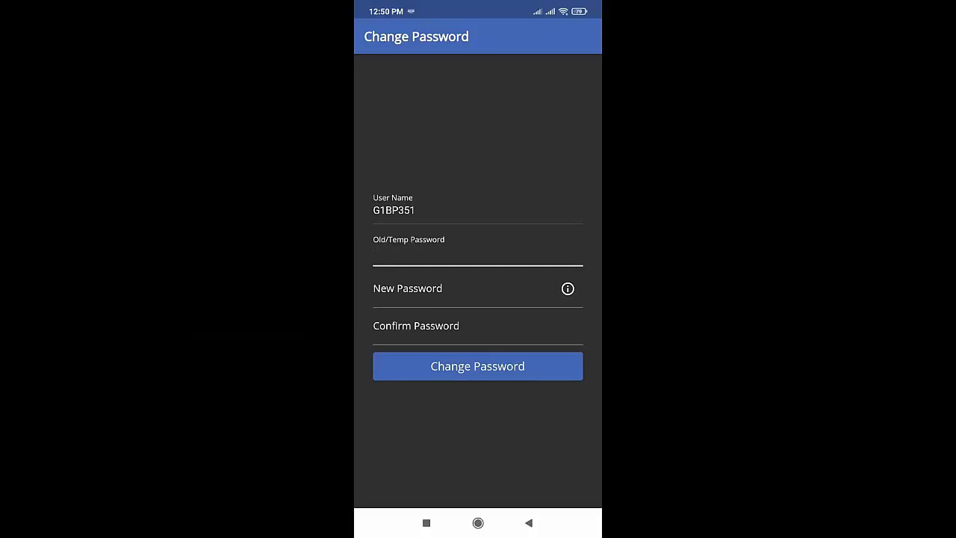
- Enter the temporary password, then the new password and its confirmation
{"action": "type", "text": "••••••••"}
{"action": "key", "text": "Tab"}
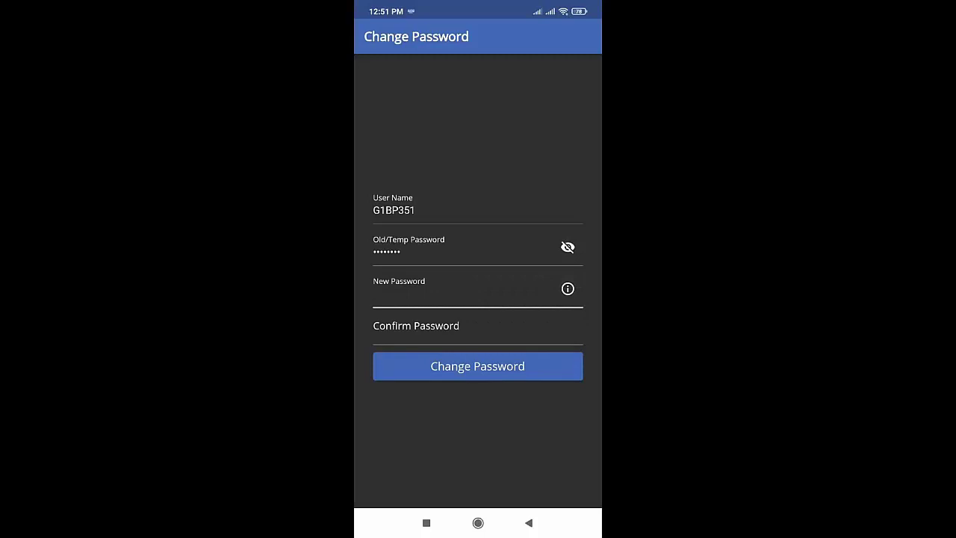
{"action": "type", "text": "*********"}
{"action": "key", "text": "Tab"}
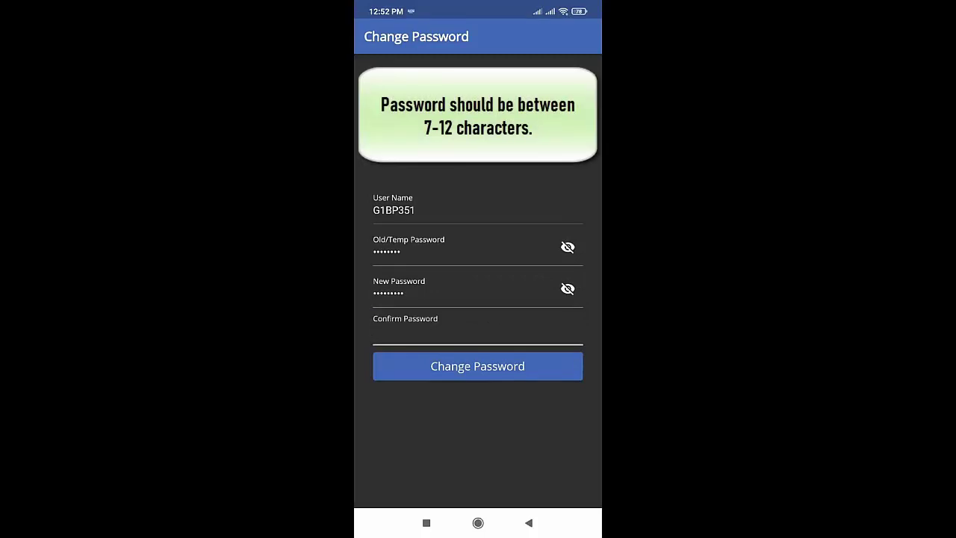
{"action": "type", "text": "12*******"}
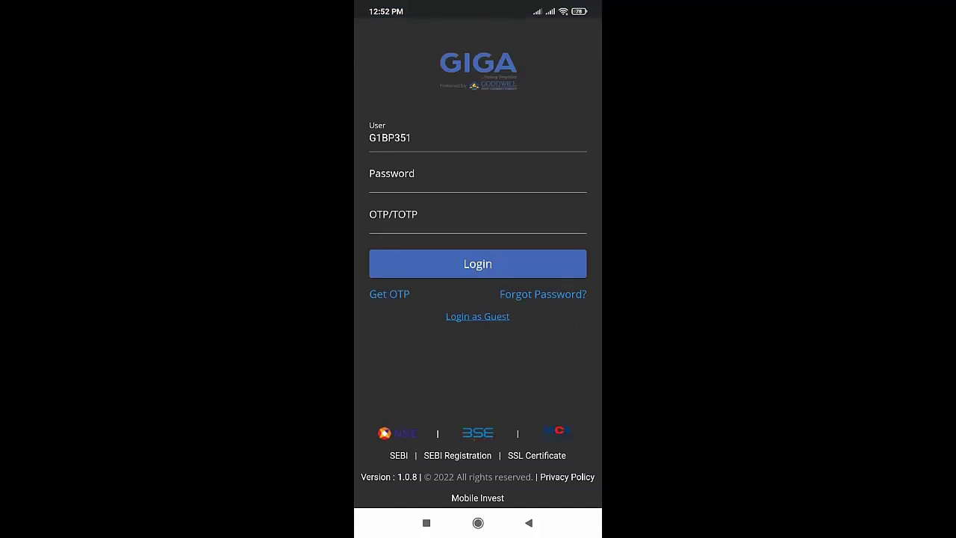
- Sign in with the account password and the one-time code pasted from the SMS
{"action": "left_click", "coordinate": [448, 178]}
{"action": "type", "text": "***4*****"}
{"action": "key", "text": "Return"}
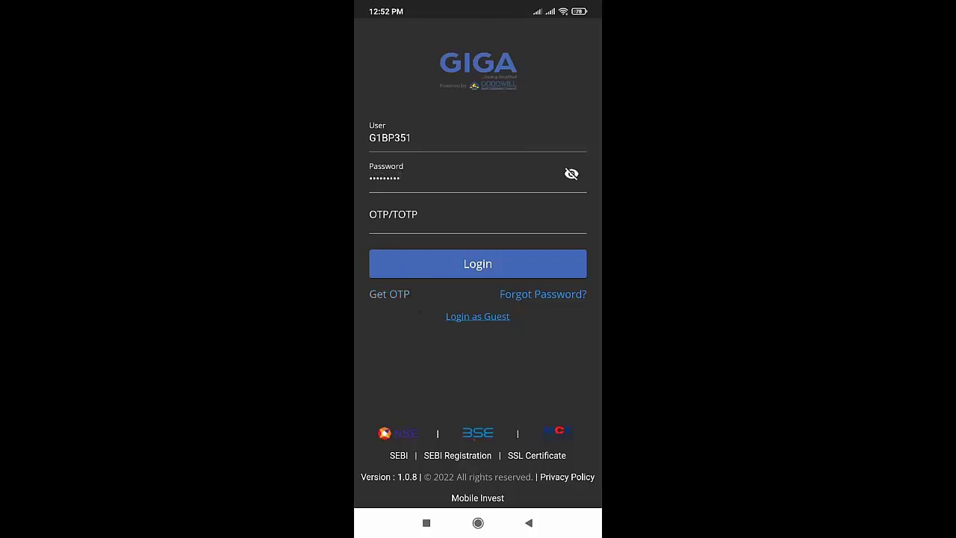
{"action": "left_click", "coordinate": [386, 92]}
{"action": "left_click", "coordinate": [448, 217]}
{"action": "left_click", "coordinate": [370, 221]}
{"action": "left_click", "coordinate": [379, 195]}
{"action": "left_click", "coordinate": [478, 264]}
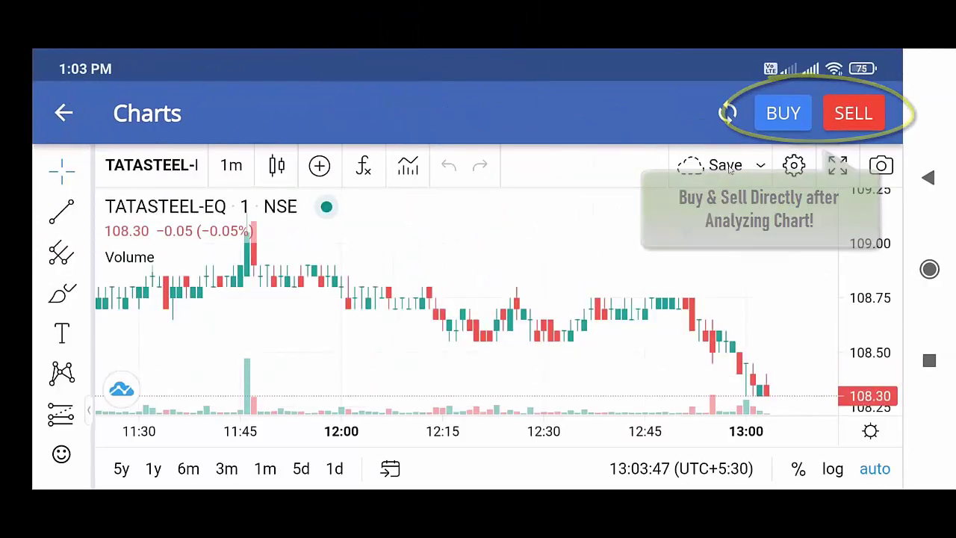
- Pan the TATASTEEL-EQ chart sideways along its intraday timeline
{"action": "mouse_move", "coordinate": [448, 314]}
{"action": "left_mouse_down"}
{"action": "mouse_move", "coordinate": [508, 314]}
{"action": "mouse_move", "coordinate": [480, 314]}
{"action": "left_mouse_up"}
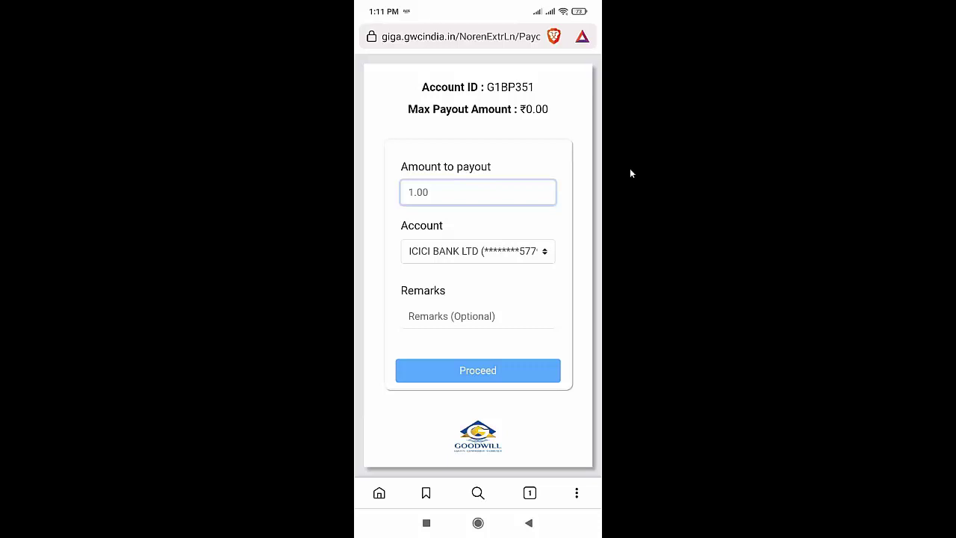
- Move from the payout amount on to the Account selection field
{"action": "key", "text": "Tab"}
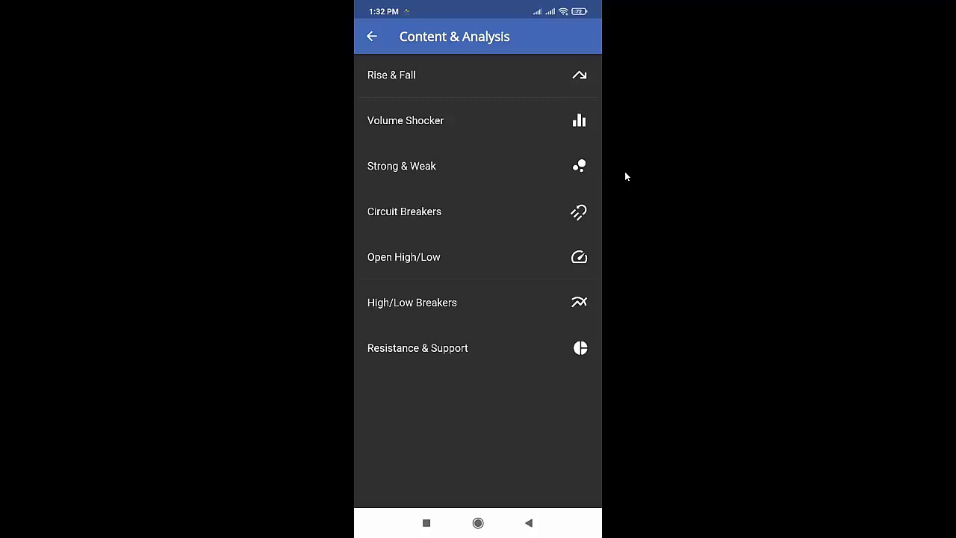
- Go back from Content & Analysis to the More menu
{"action": "right_click", "coordinate": [626, 177]}
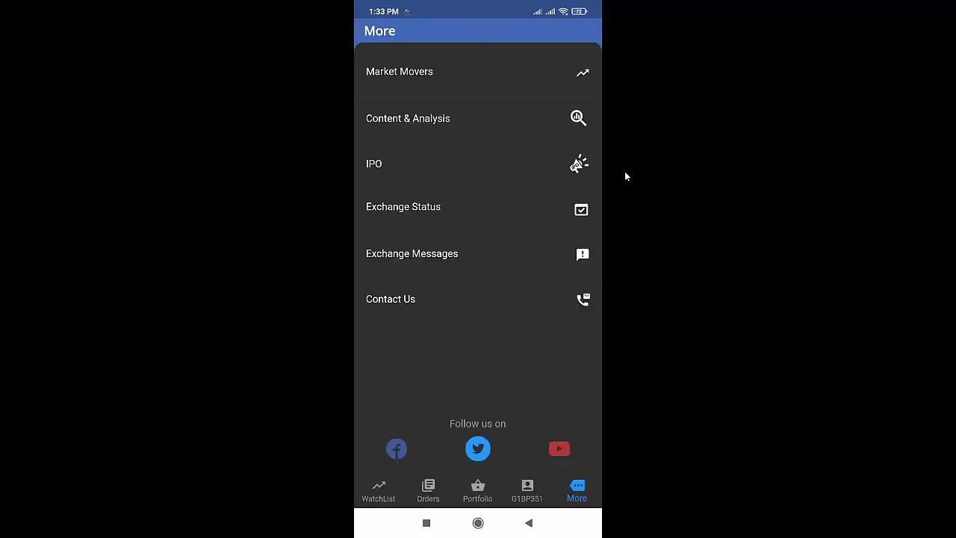